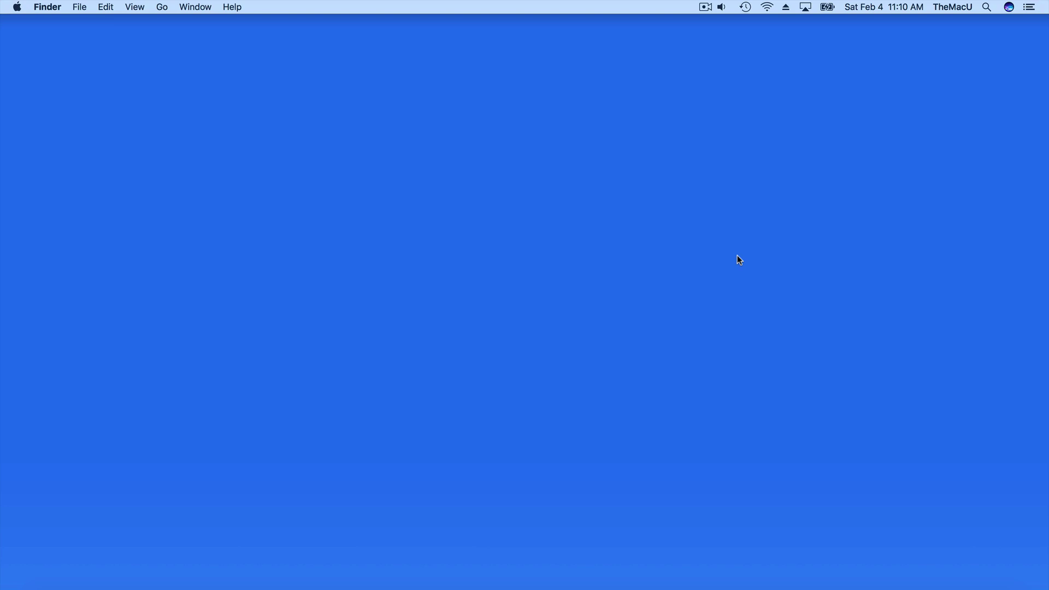
Open Spotlight and search for 'grab' to bring up the Grab app
{"action": "key", "text": "super+space"}
{"action": "type", "text": "gr"}
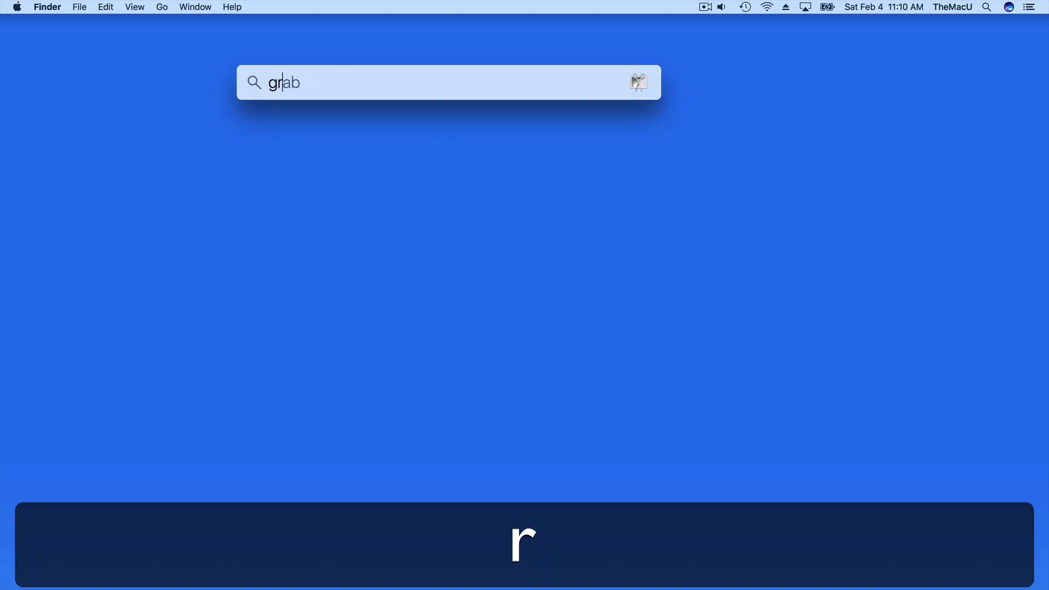
{"action": "type", "text": "ab"}
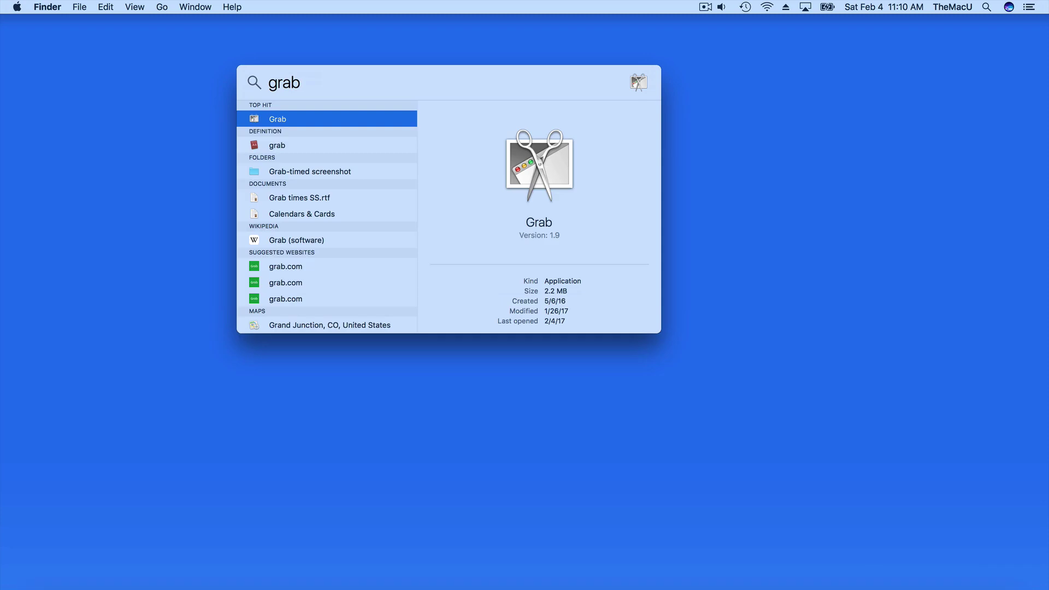
Launch Grab (version 1.9) from the top Spotlight result
{"action": "double_click", "coordinate": [263, 121]}
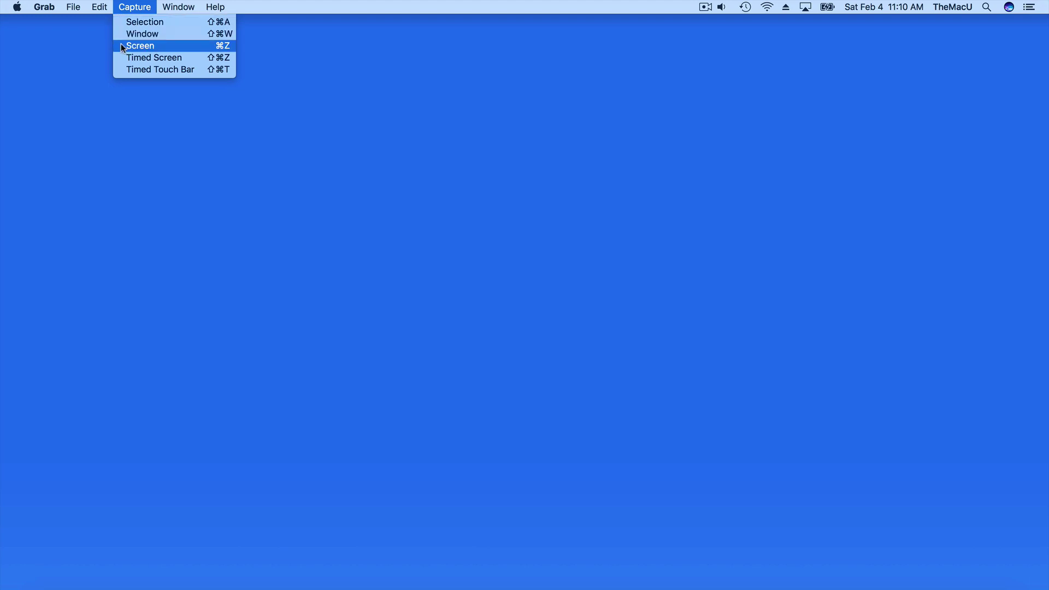
Back on the desktop, screenshot the entire screen, then a dragged top-left area
{"action": "left_click", "coordinate": [78, 66]}
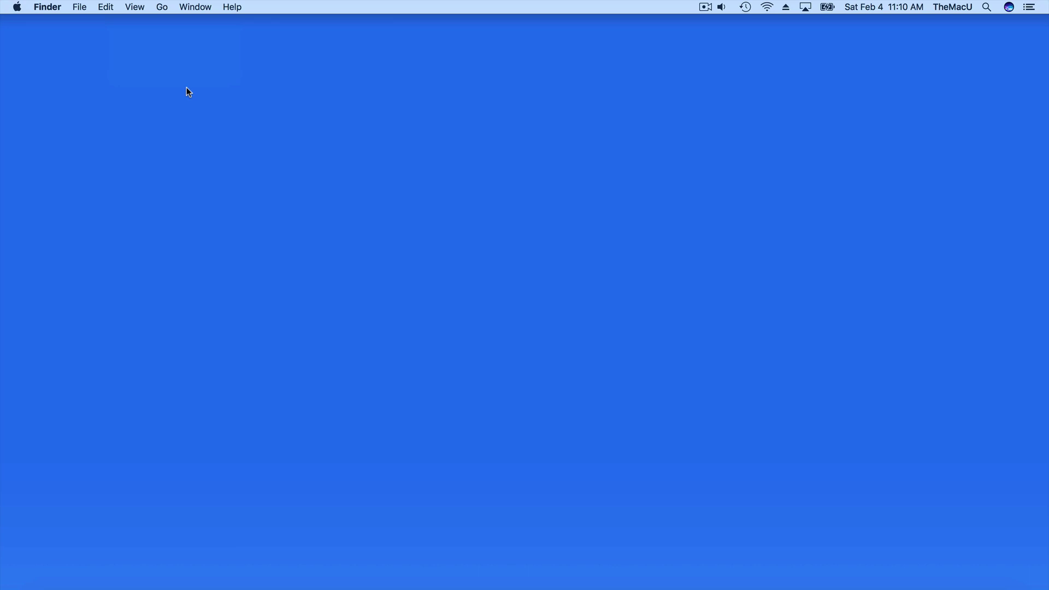
{"action": "key", "text": "shift+super+3"}
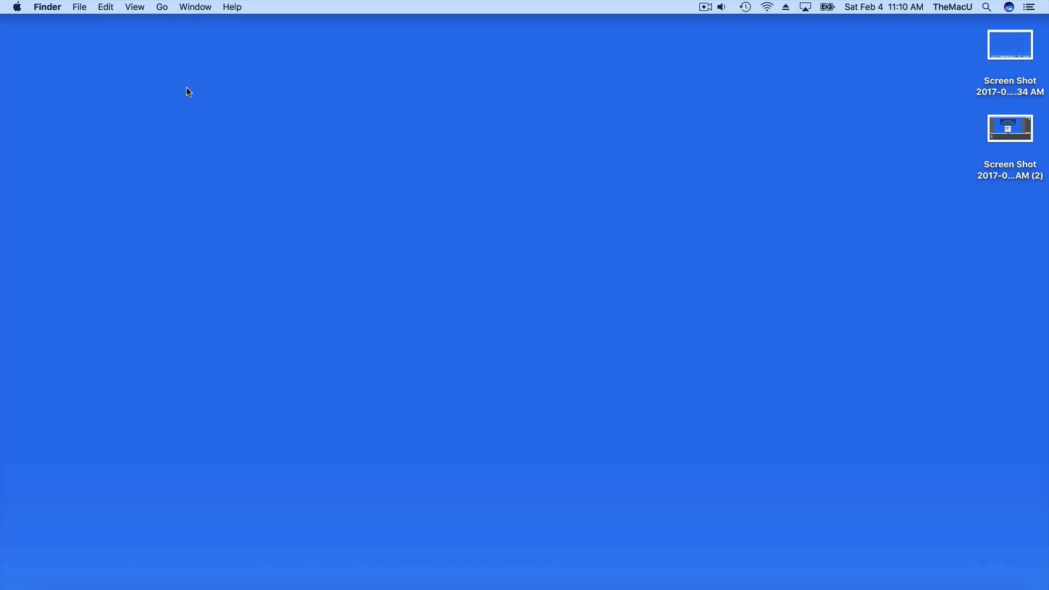
{"action": "key", "text": "shift+super+4"}
{"action": "left_click_drag", "start_coordinate": [108, 54], "coordinate": [2, 3]}
Capture the Documents window as a window screenshot and Quick Look the newest file
{"action": "key", "text": "super+n"}
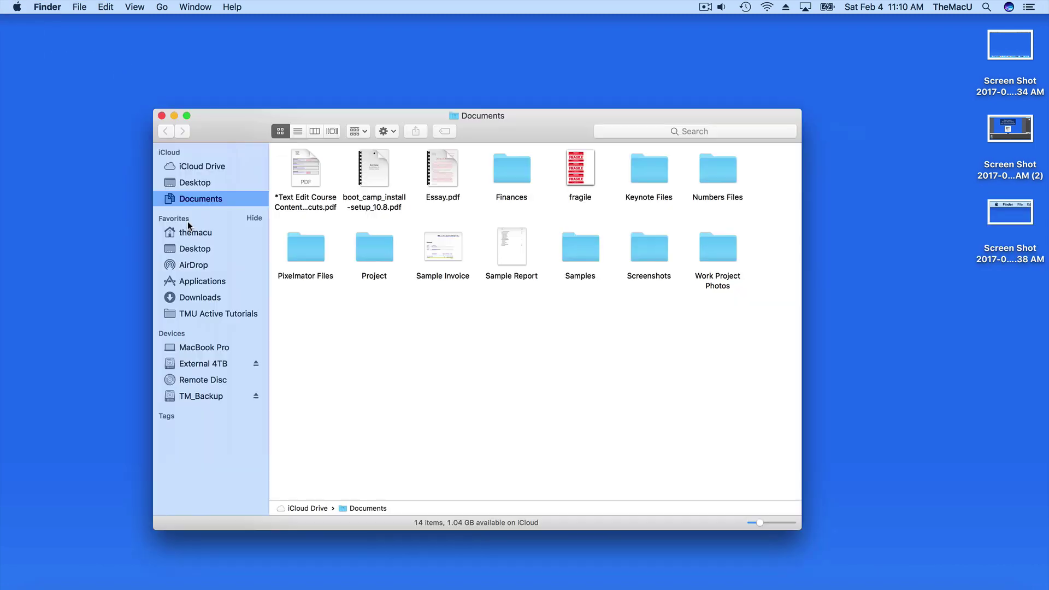
{"action": "key", "text": "shift+super+4"}
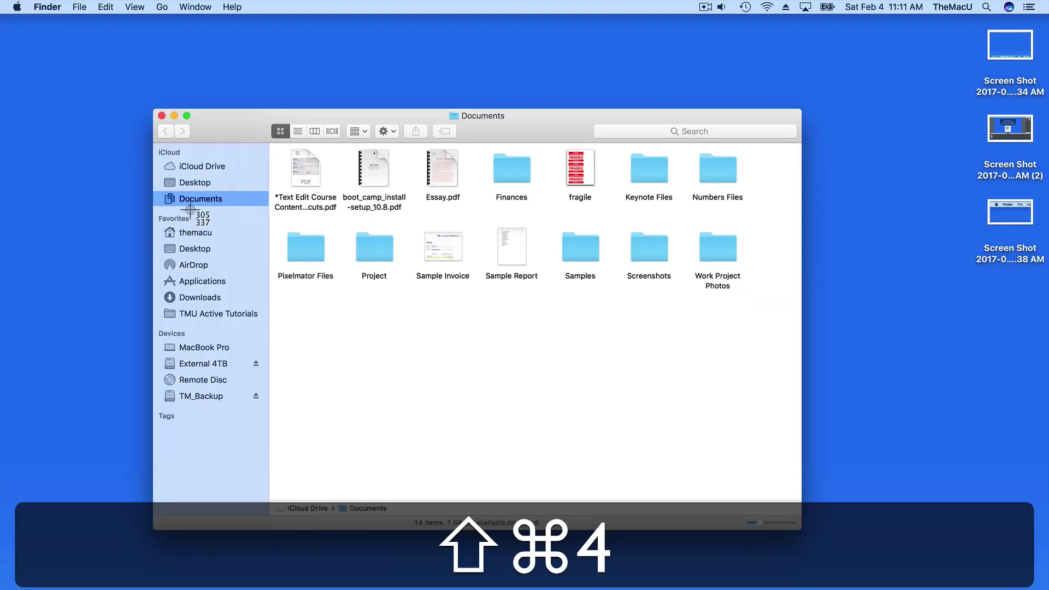
{"action": "key", "text": "space"}
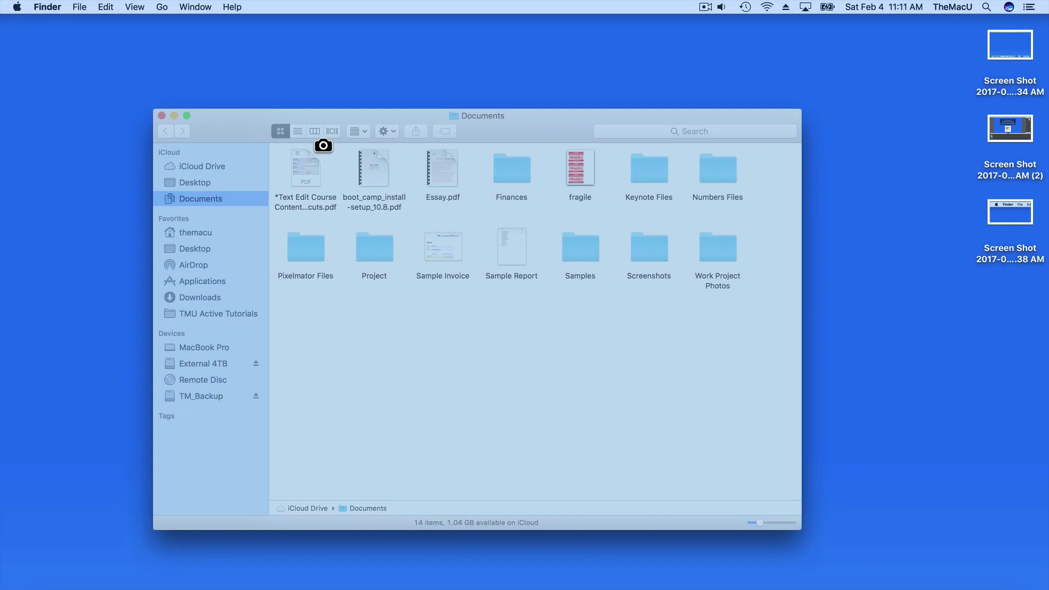
{"action": "left_click", "coordinate": [322, 145]}
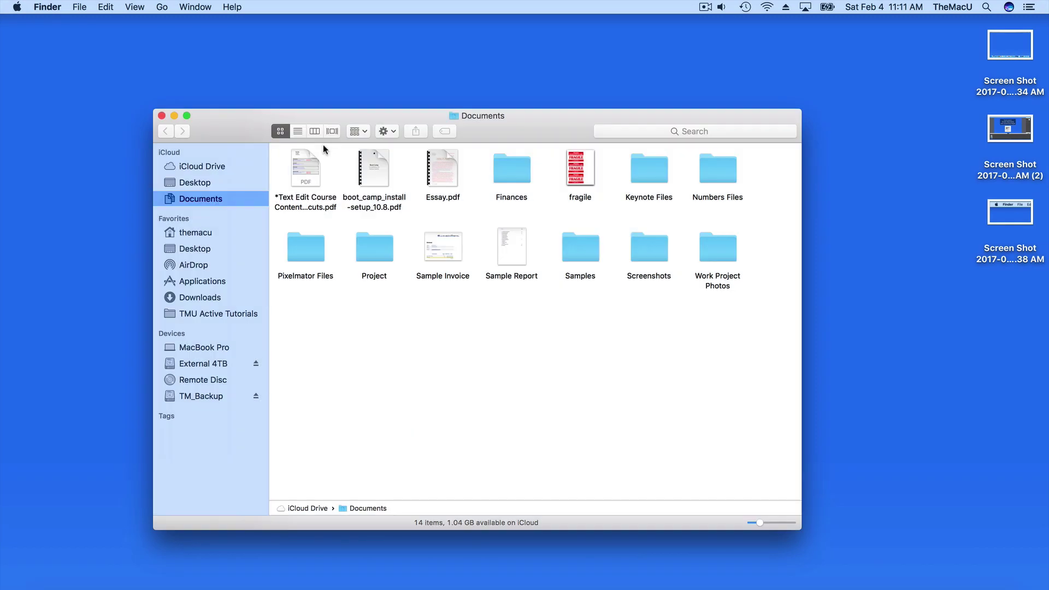
{"action": "left_click", "coordinate": [991, 288]}
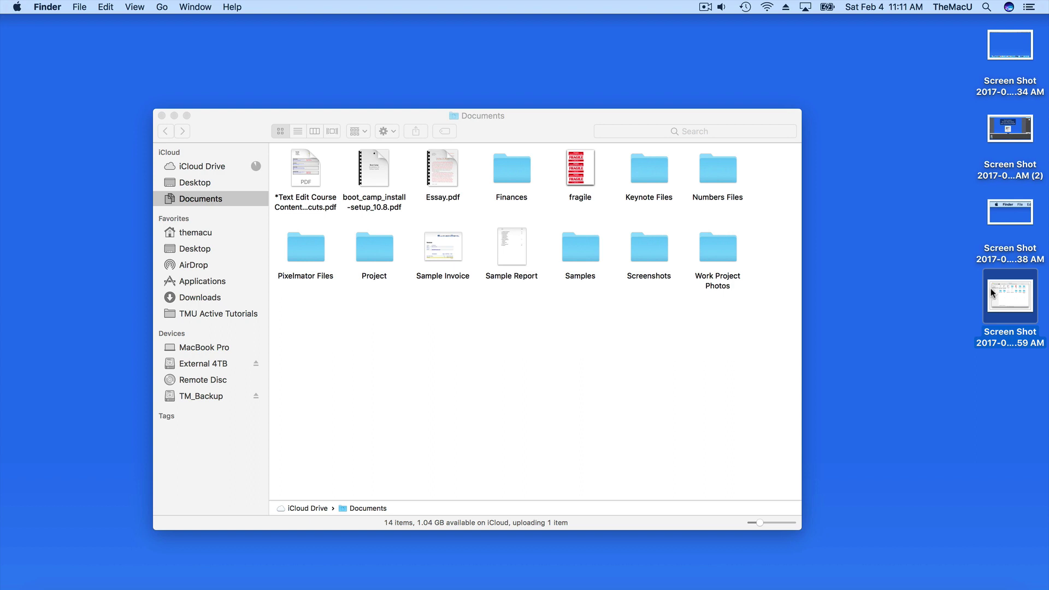
{"action": "key", "text": "space"}
{"action": "key", "text": "space"}
{"action": "key", "text": "space"}
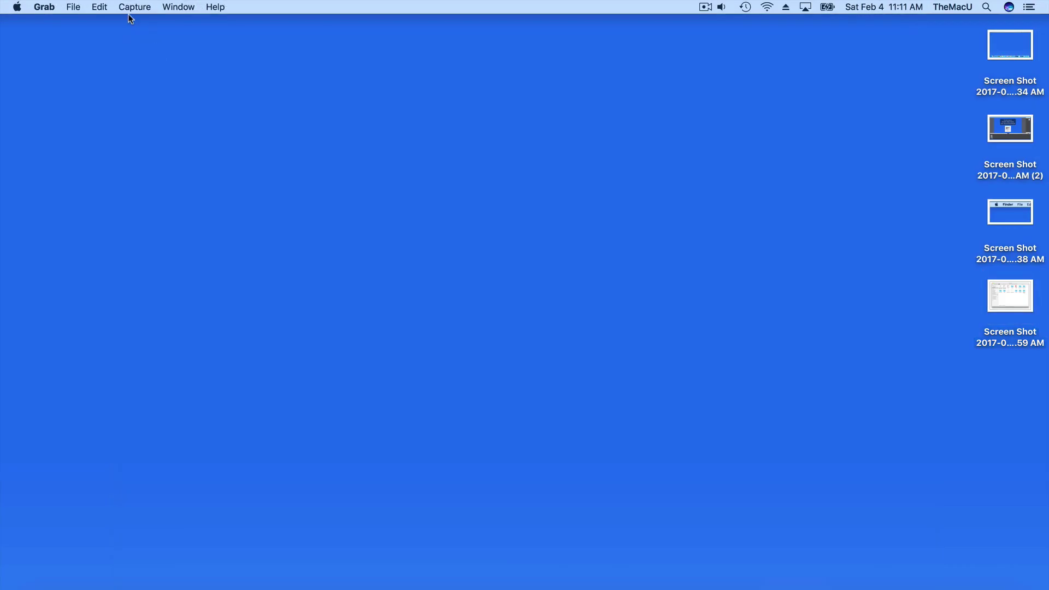
Start Grab's ten-second Timed Screen countdown and bring Finder forward while it runs
{"action": "left_click", "coordinate": [133, 8]}
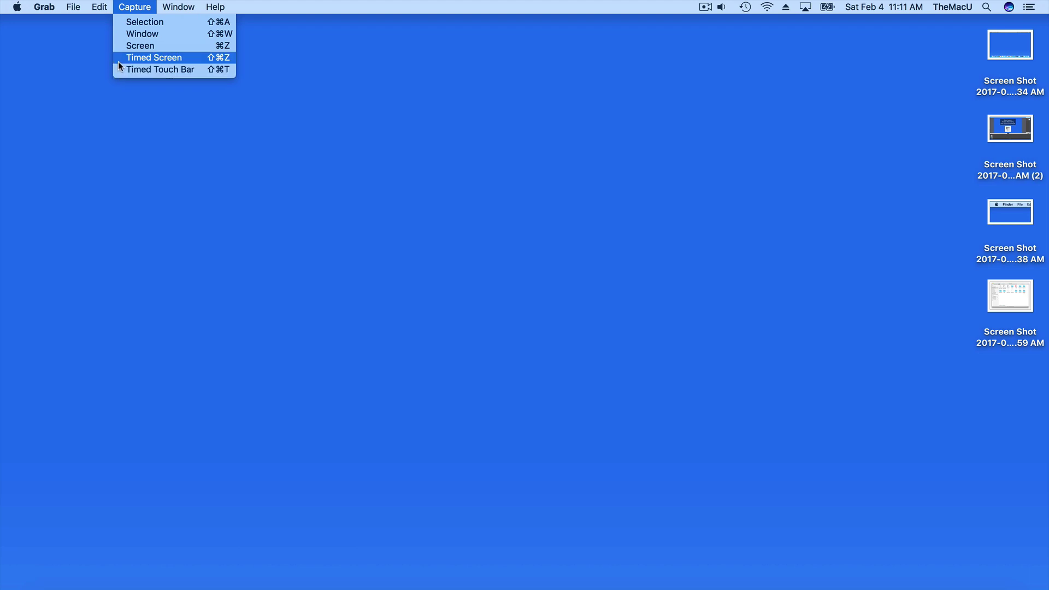
{"action": "left_click", "coordinate": [118, 61]}
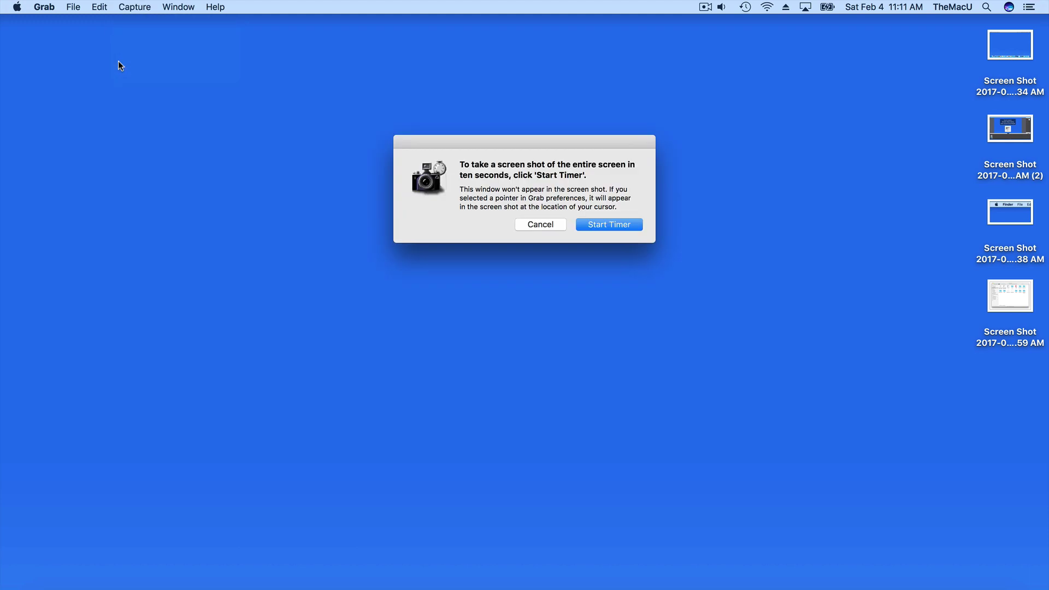
{"action": "left_click", "coordinate": [592, 226]}
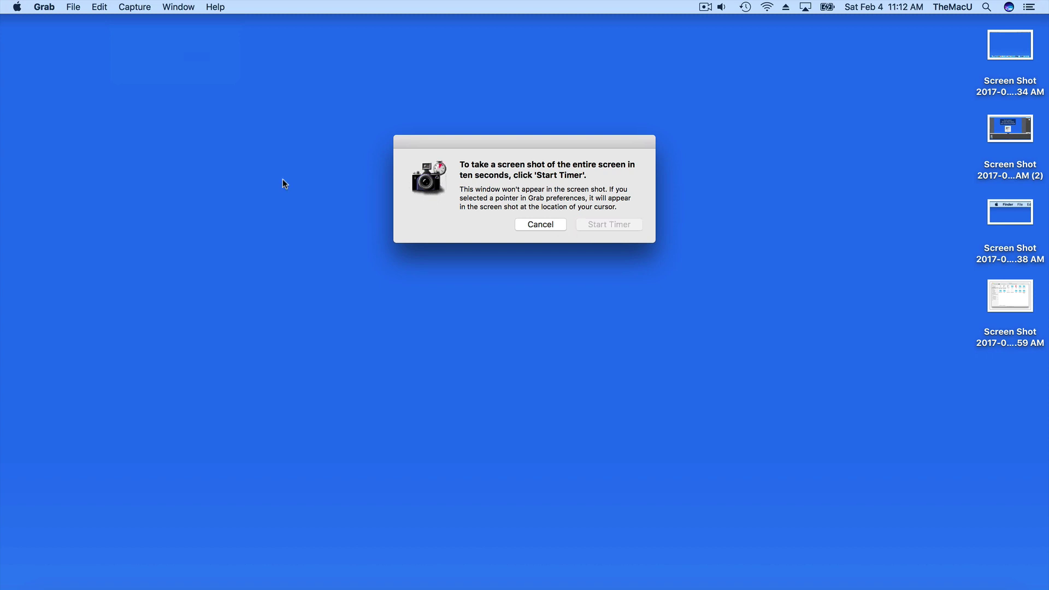
{"action": "left_click", "coordinate": [171, 80]}
Open Finder's Go menu and hold Option so Library shows before the timer fires
{"action": "left_click", "coordinate": [161, 7]}
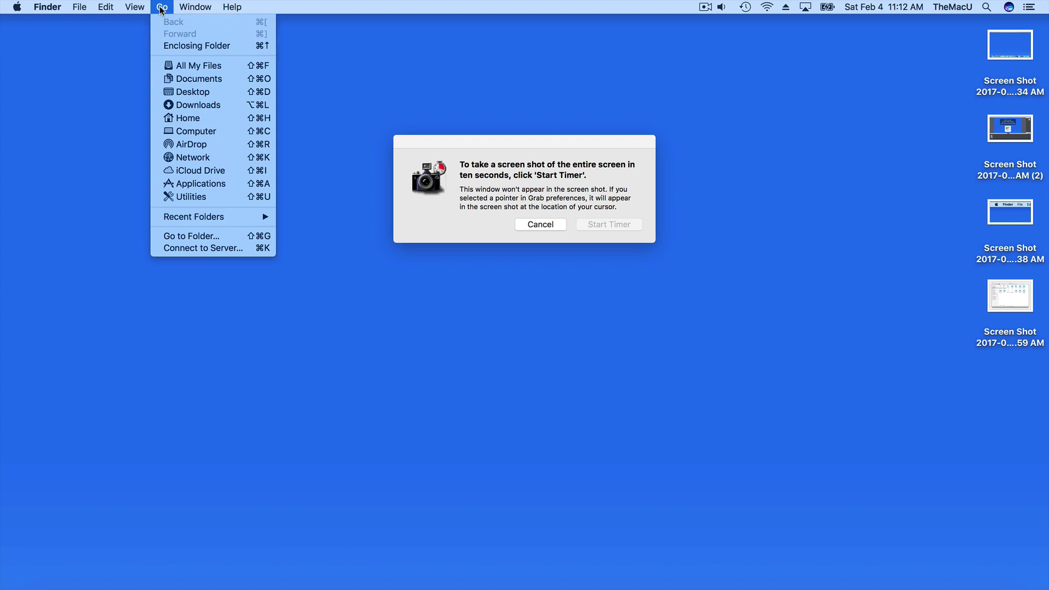
{"action": "key", "text": "alt"}
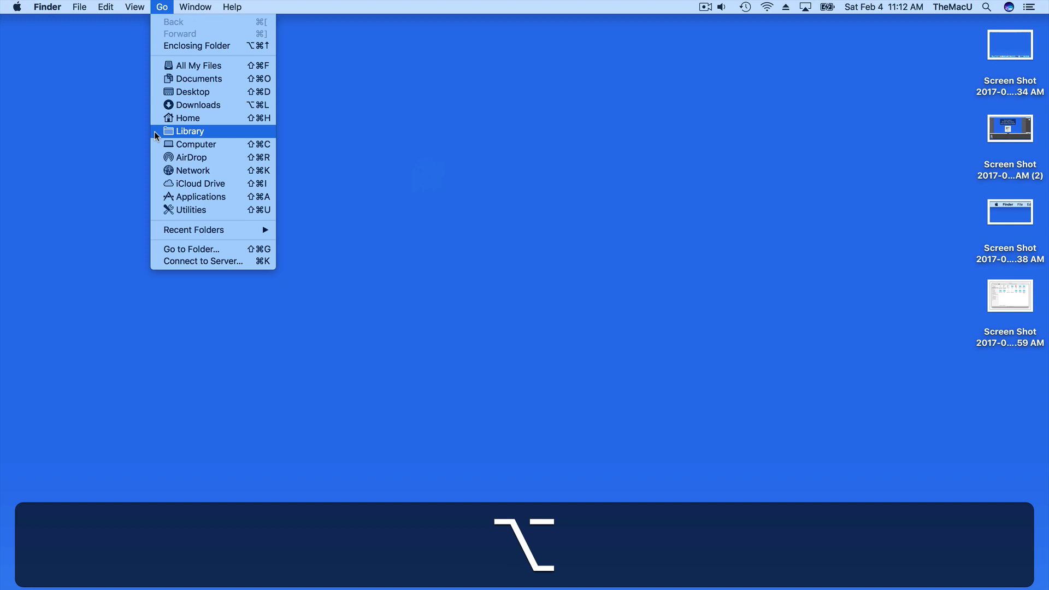
Dismiss the Go menu, nudge the untitled capture window, then close it with Don't Save
{"action": "left_click", "coordinate": [350, 141]}
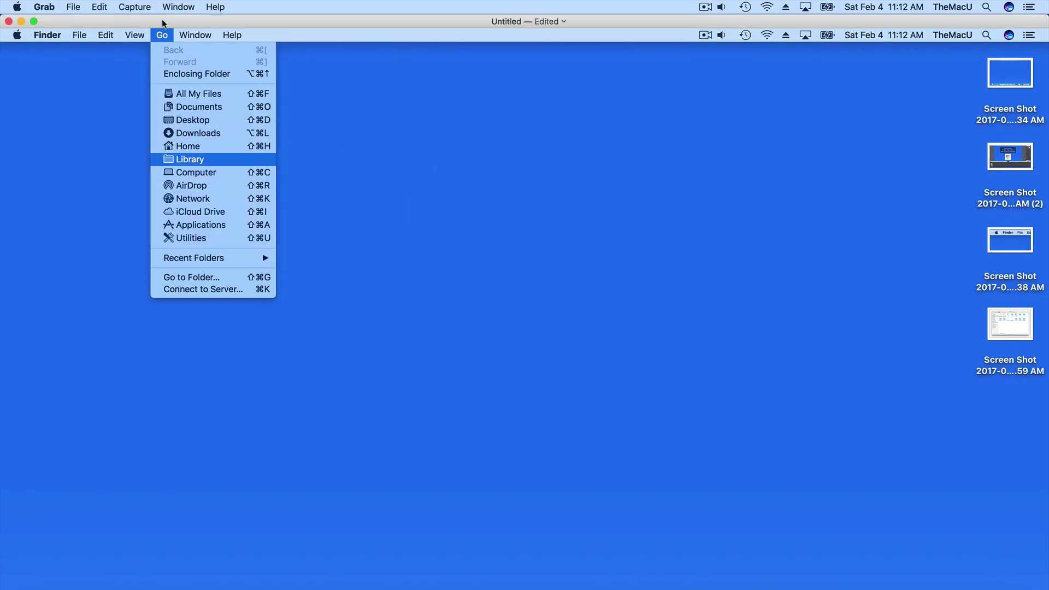
{"action": "left_click_drag", "start_coordinate": [164, 23], "coordinate": [182, 31]}
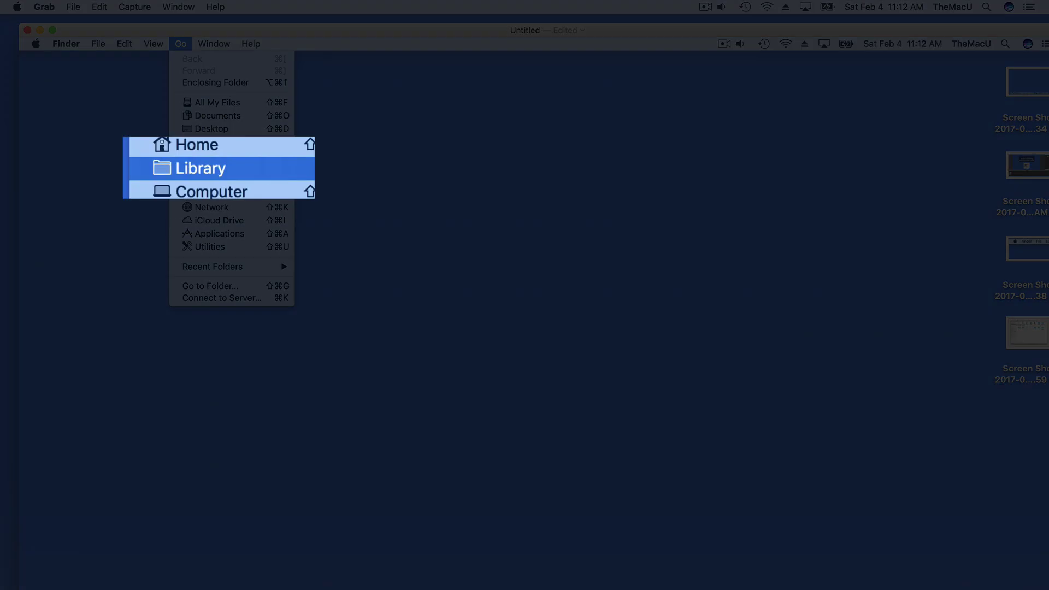
{"action": "left_click", "coordinate": [27, 30]}
{"action": "left_click", "coordinate": [493, 203]}
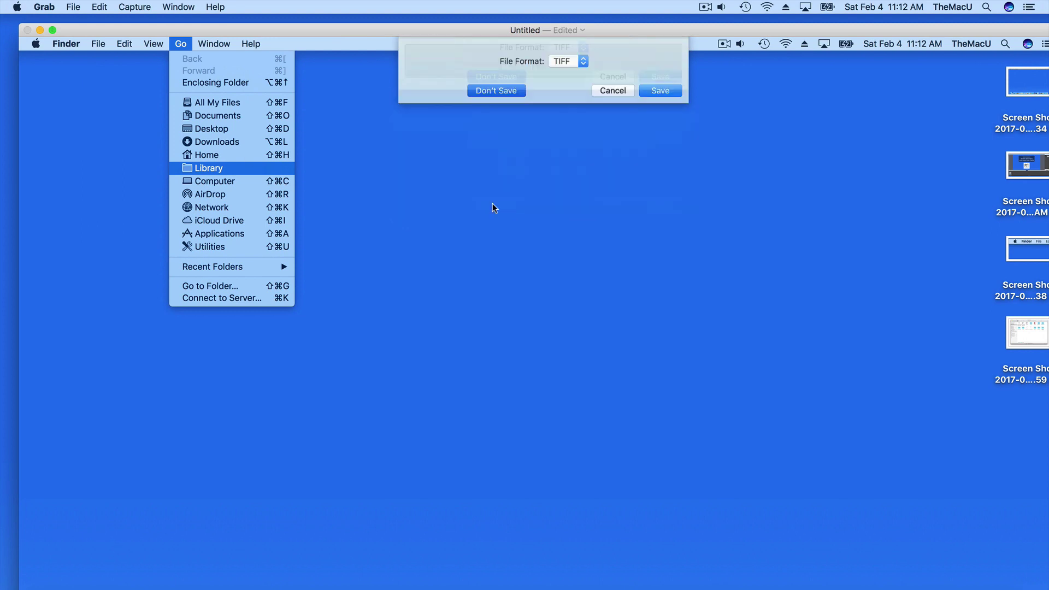
Set the Pointer Type in Grab's Preferences to the standard arrow
{"action": "left_click", "coordinate": [45, 7]}
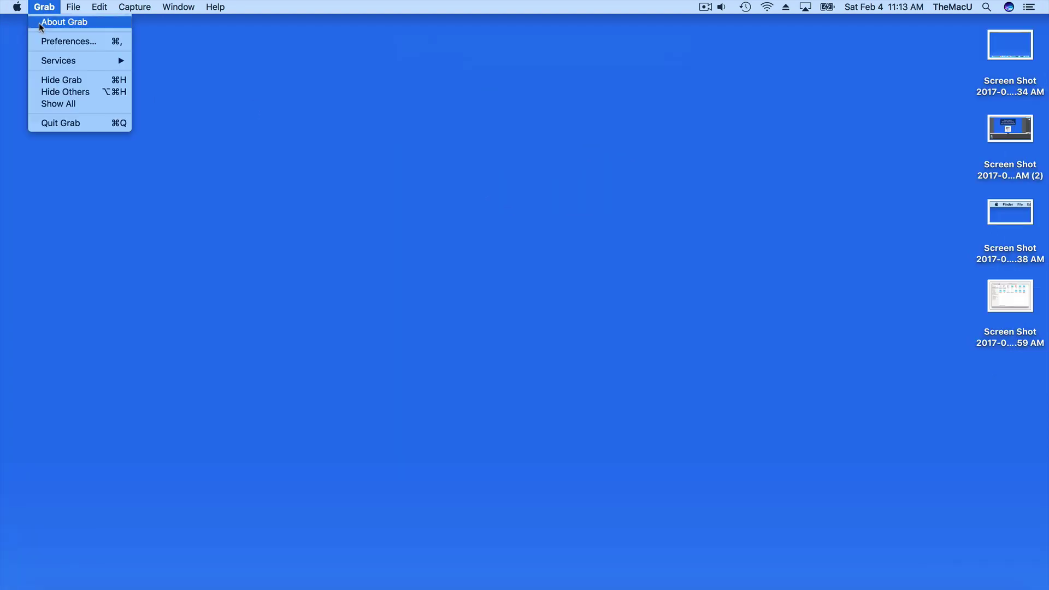
{"action": "left_click", "coordinate": [36, 42]}
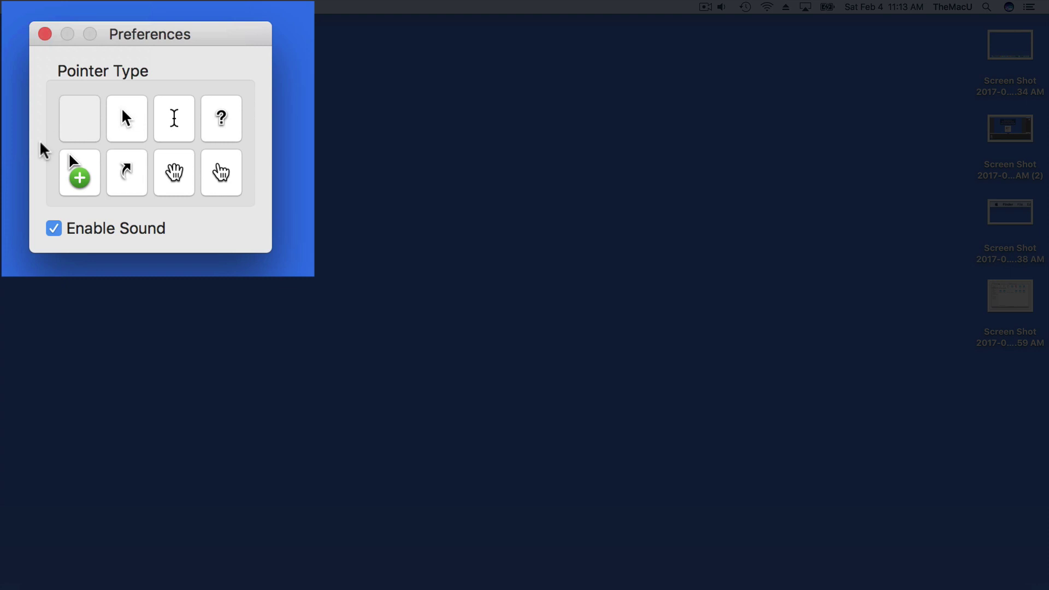
{"action": "left_click", "coordinate": [133, 127]}
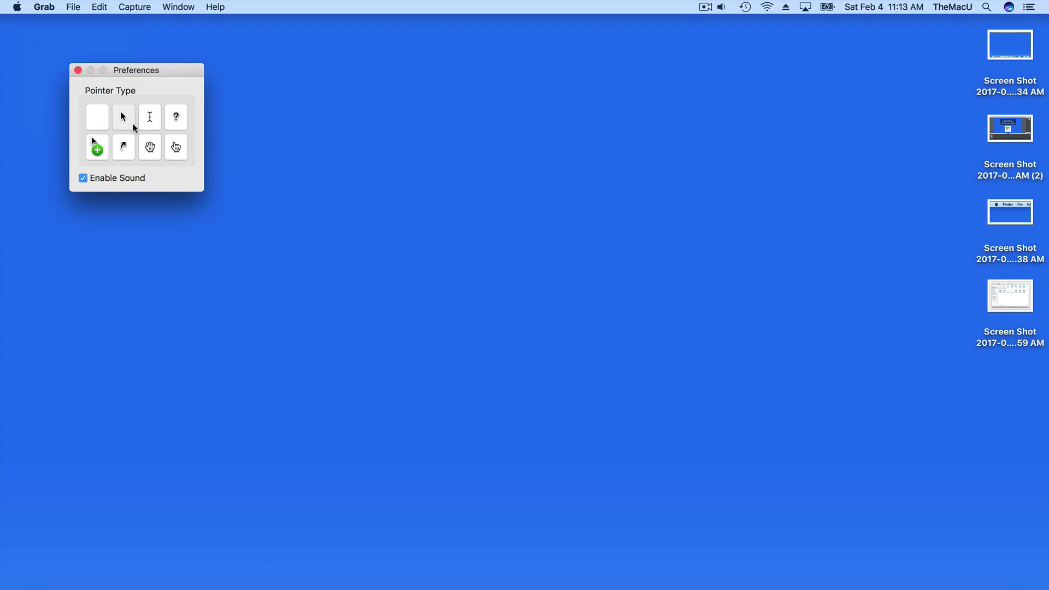
Take a timed screenshot of Finder's Go menu with Library revealed, then discard it
{"action": "key", "text": "super+shift+z"}
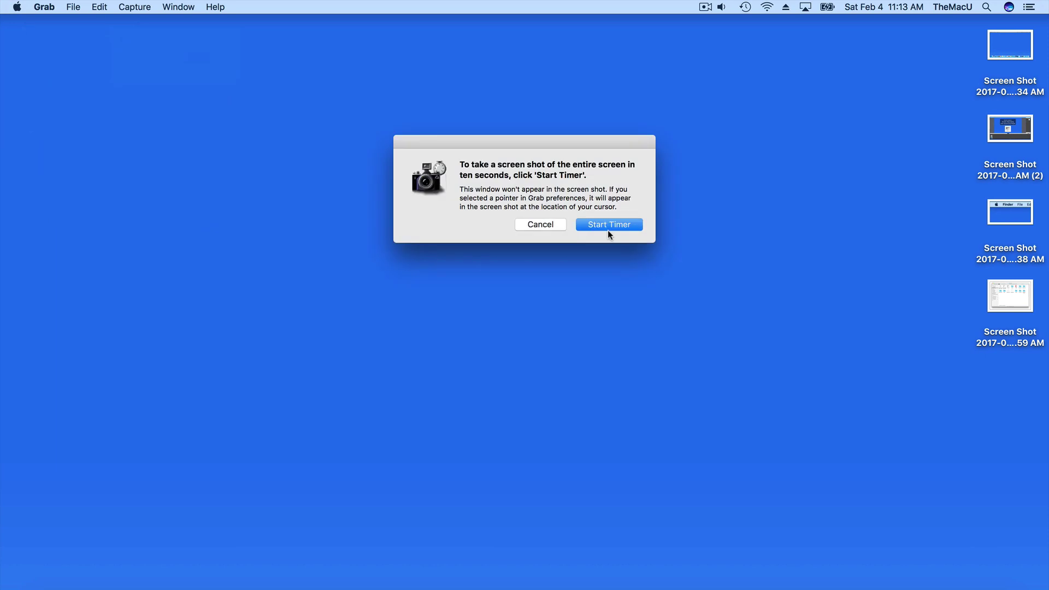
{"action": "left_click", "coordinate": [608, 231]}
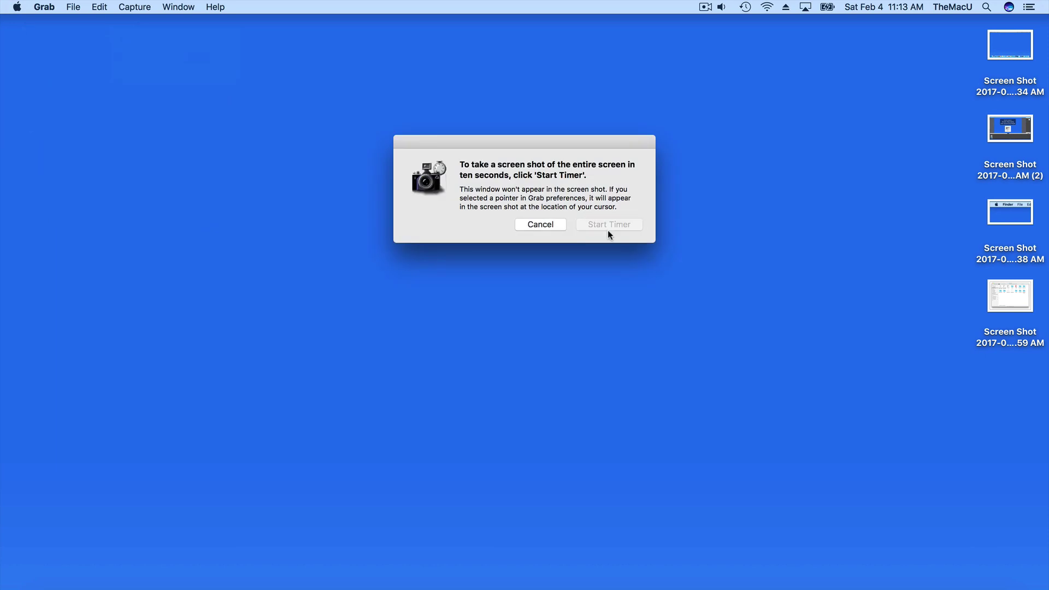
{"action": "left_click", "coordinate": [172, 74]}
{"action": "left_click", "coordinate": [162, 7]}
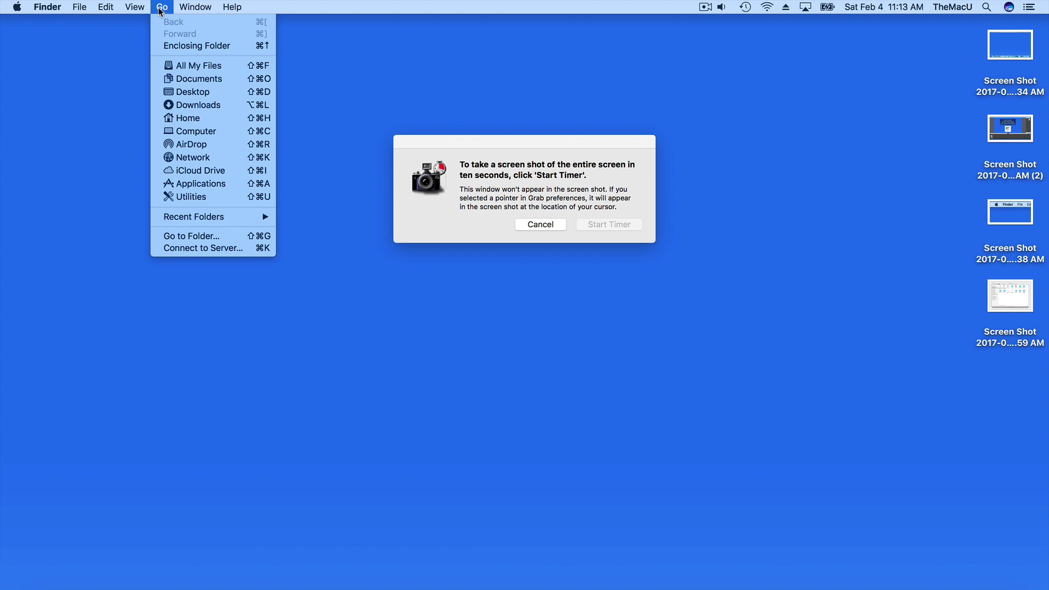
{"action": "key", "text": "alt"}
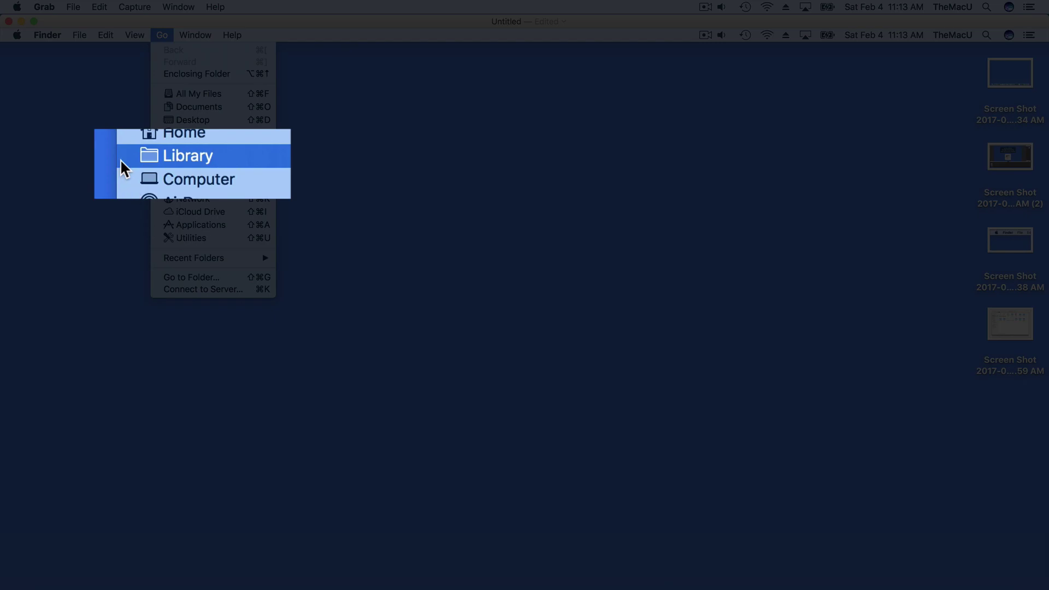
{"action": "key", "text": "super+w"}
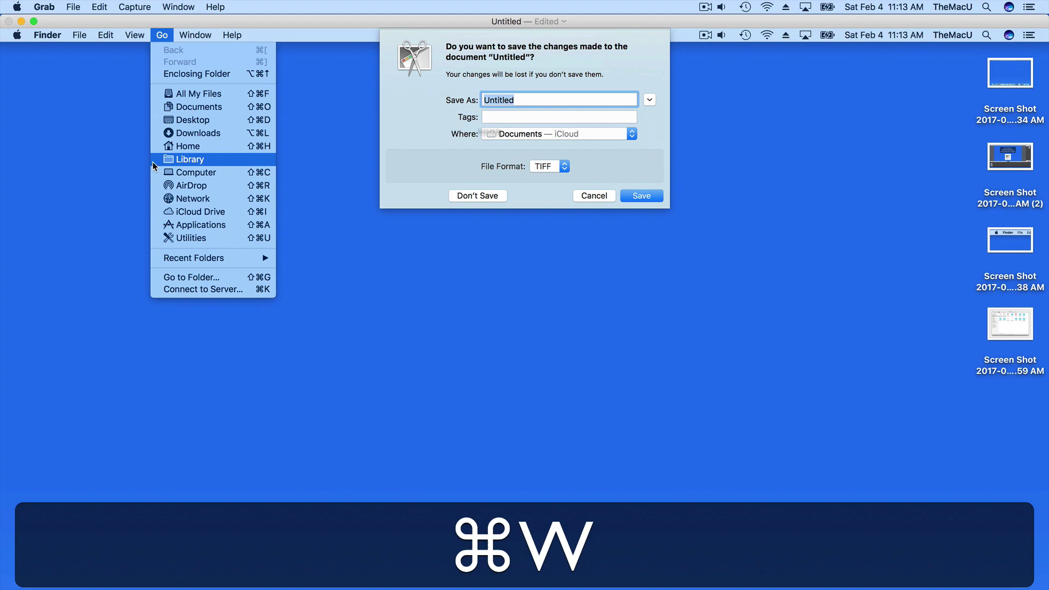
{"action": "left_click", "coordinate": [462, 197]}
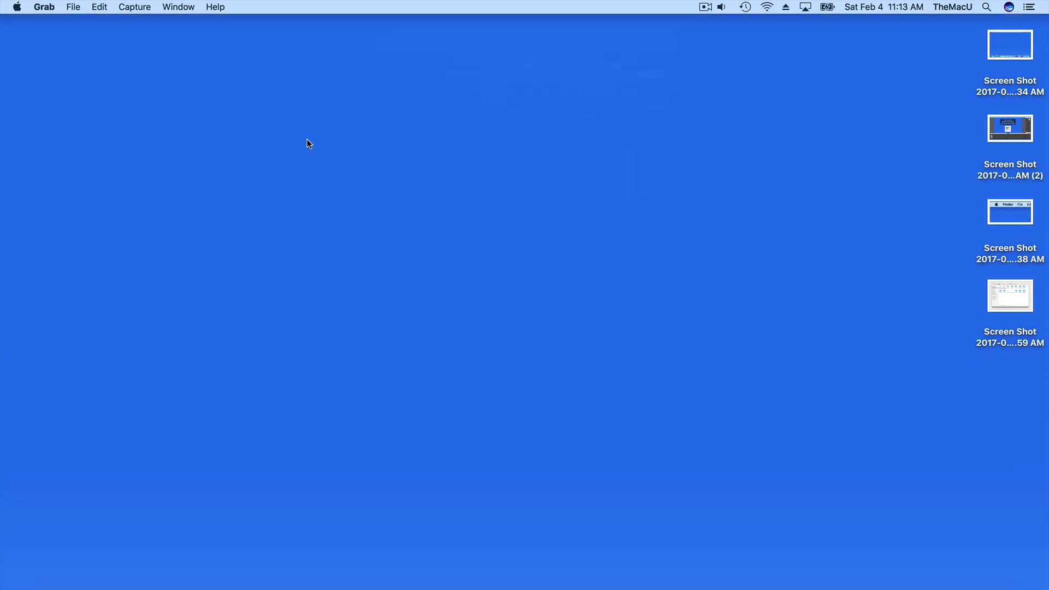
Start a ten-second Timed Touch Bar capture in Grab
{"action": "left_click", "coordinate": [135, 7]}
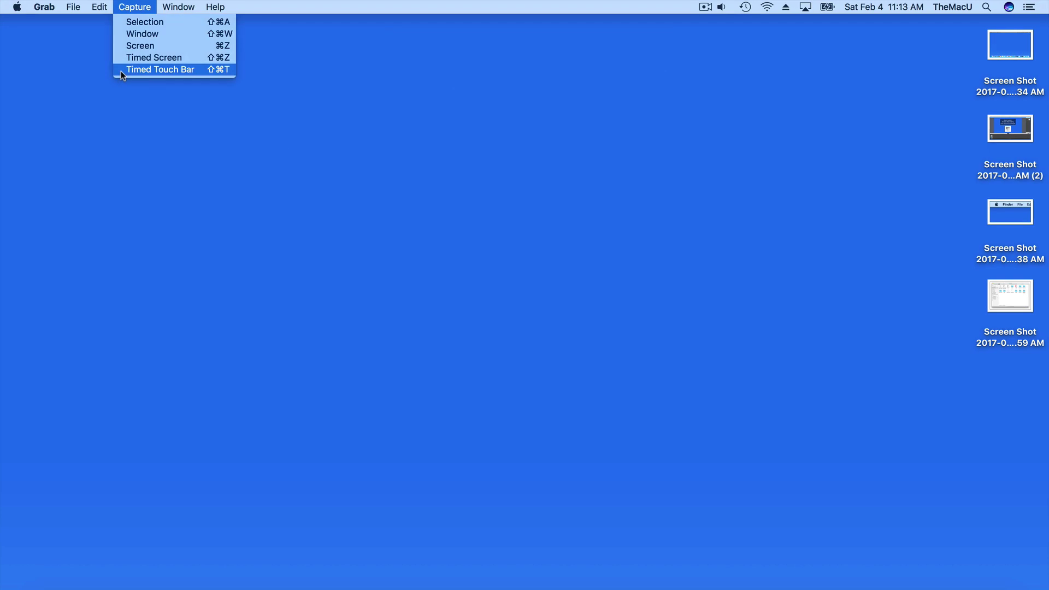
{"action": "left_click", "coordinate": [121, 70]}
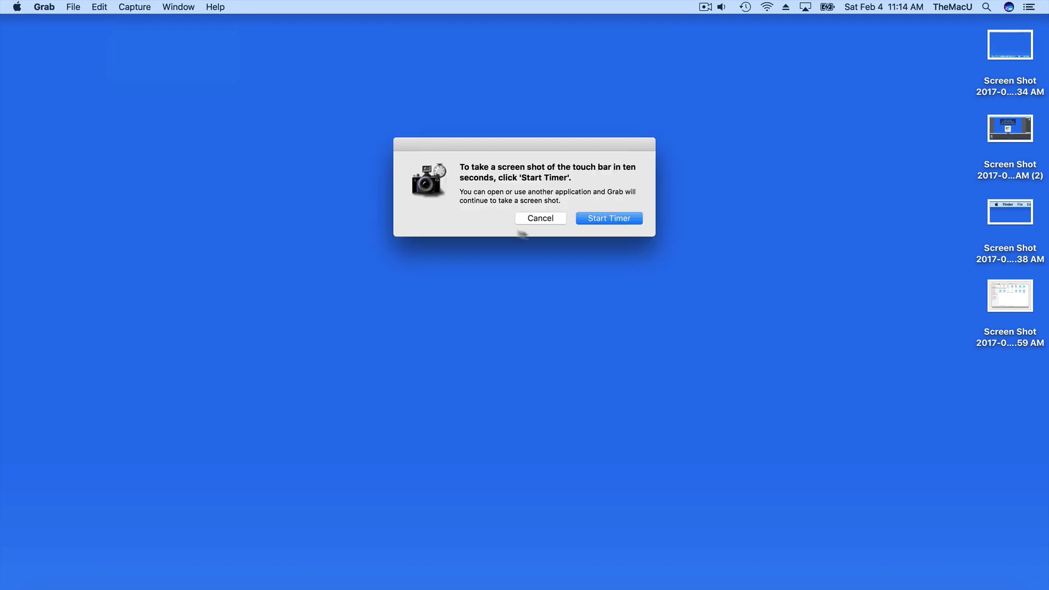
{"action": "left_click", "coordinate": [583, 220]}
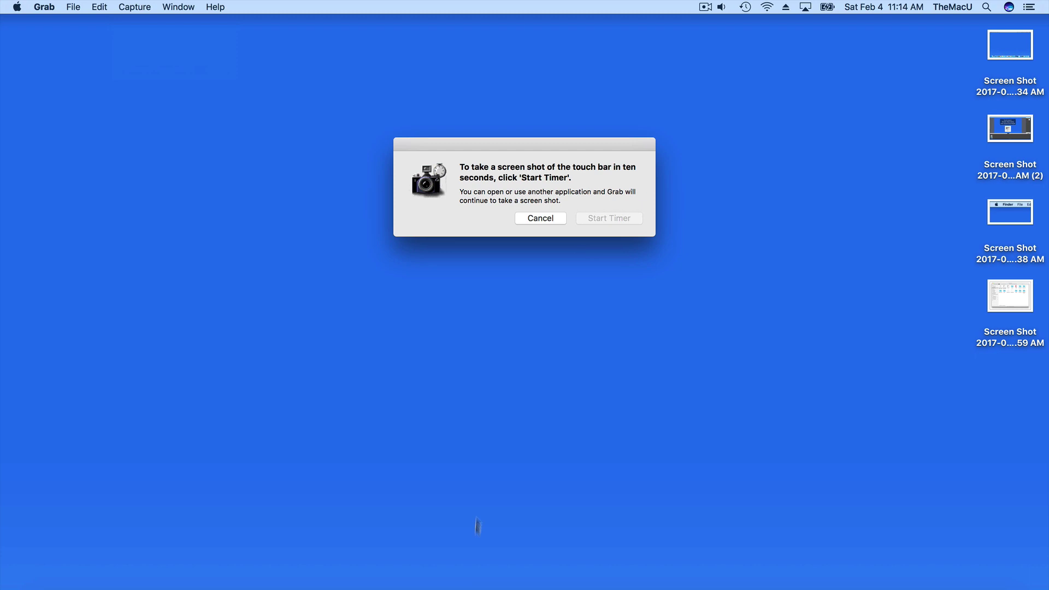
Open Photos, edit the river photo with the Adjust controls shown, then minimize Photos
{"action": "left_click", "coordinate": [492, 578]}
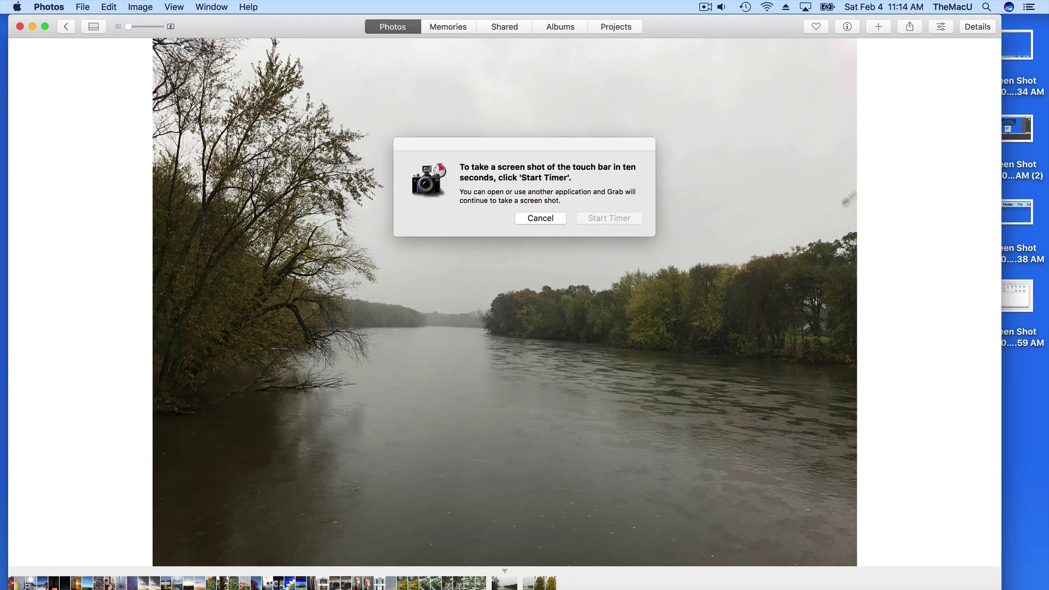
{"action": "left_click", "coordinate": [937, 28]}
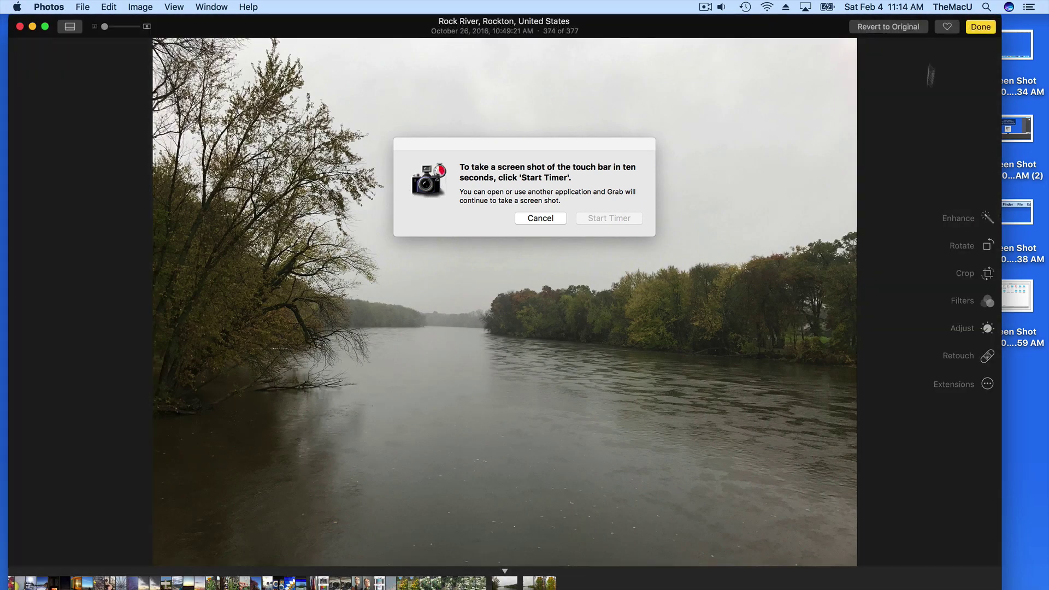
{"action": "left_click", "coordinate": [963, 330]}
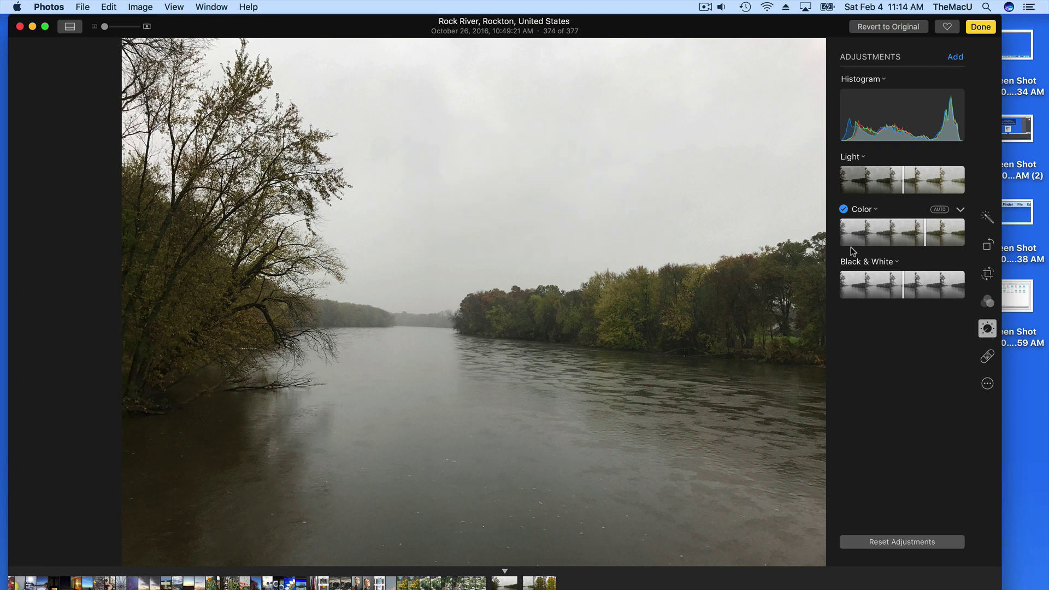
{"action": "left_click", "coordinate": [33, 28]}
Drag the untitled Touch Bar capture of Photos' edit controls up and left
{"action": "left_click_drag", "start_coordinate": [256, 165], "coordinate": [137, 77]}
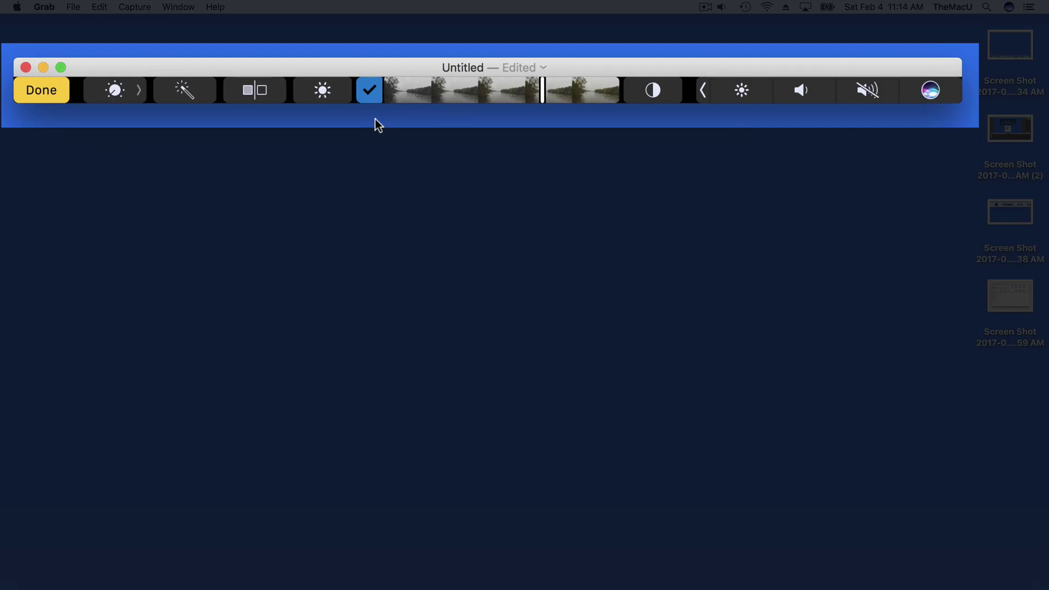